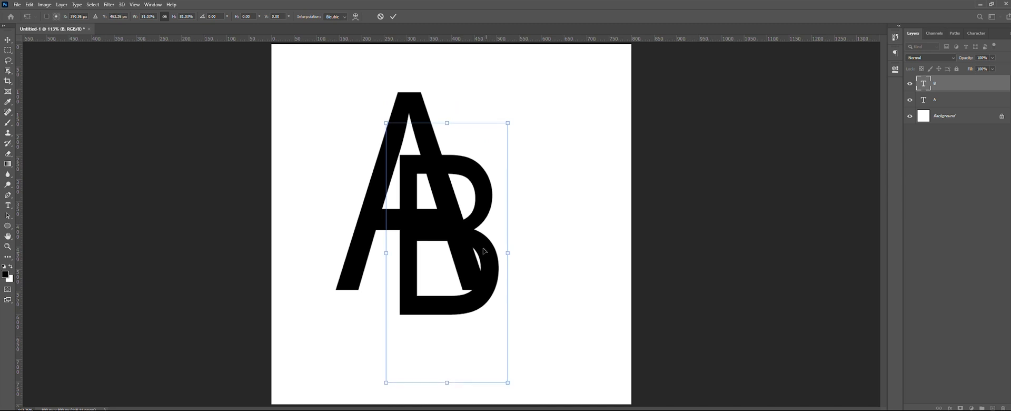
# - Scale the letter B down to about 69% and place it over the A's right leg
pyautogui.moveTo(390, 118); pyautogui.dragTo(396, 148)
pyautogui.moveTo(464, 229); pyautogui.dragTo(472, 213)
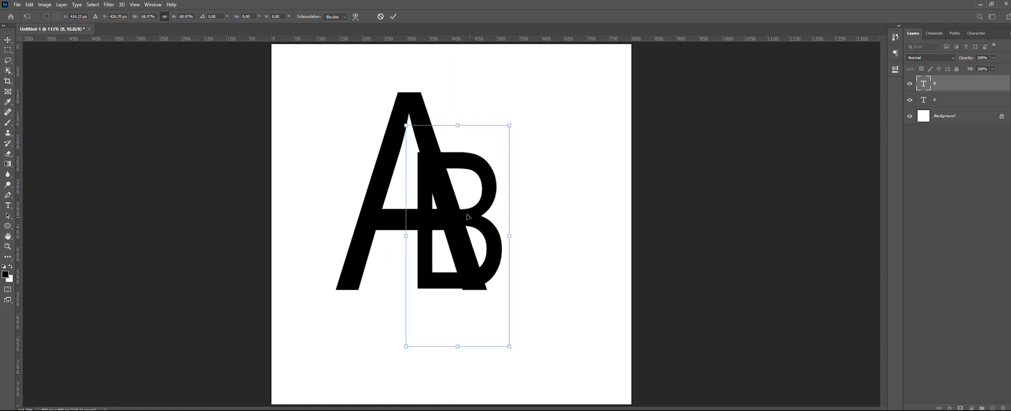
pyautogui.press('Return')
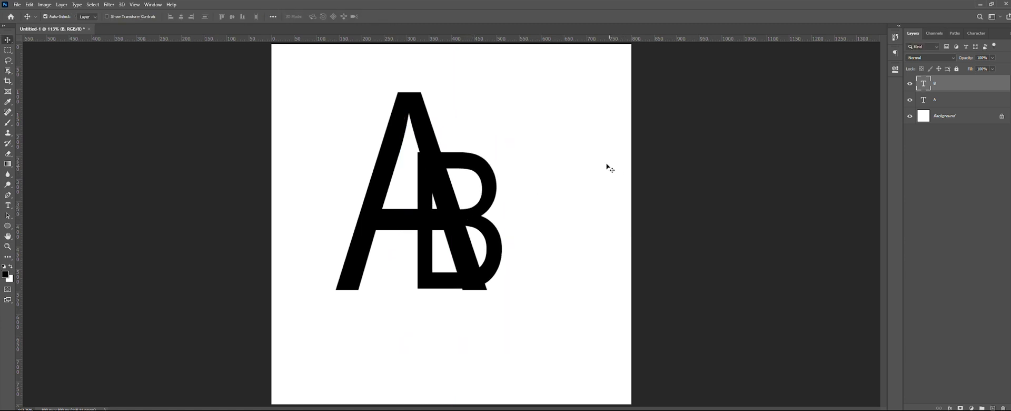
# - Shift the A slightly up and left, and nudge the B so it overlaps the A's right leg with nearly level bases
pyautogui.moveTo(411, 122); pyautogui.dragTo(407, 117)
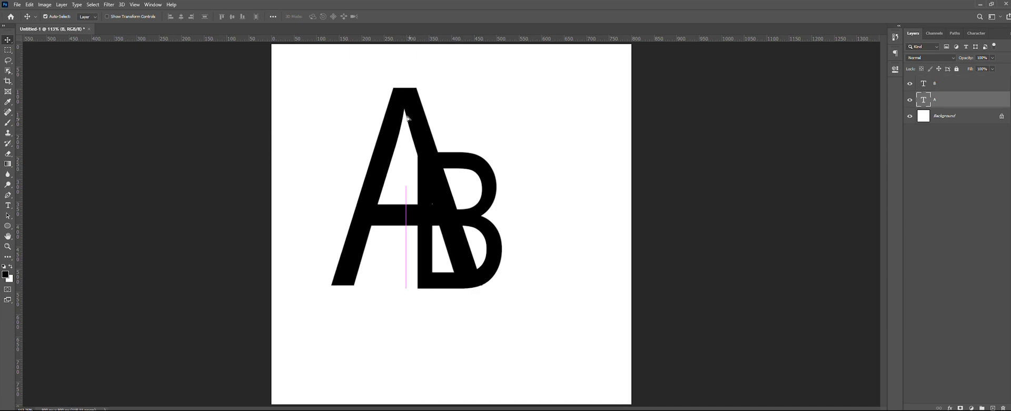
pyautogui.moveTo(466, 211); pyautogui.dragTo(465, 212)
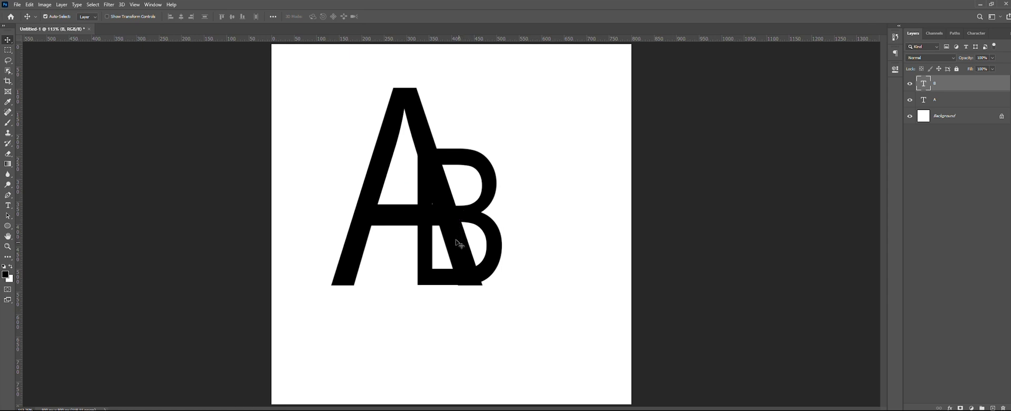
pyautogui.press('Down')
pyautogui.press('Down')
pyautogui.press('Down')
pyautogui.press('Down')
pyautogui.press('Down')
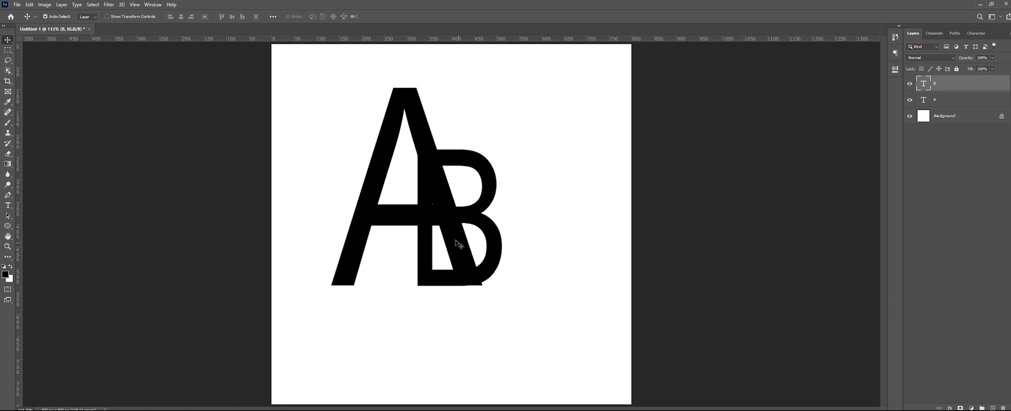
pyautogui.press('Down')
pyautogui.press('Down')
pyautogui.press('Down')
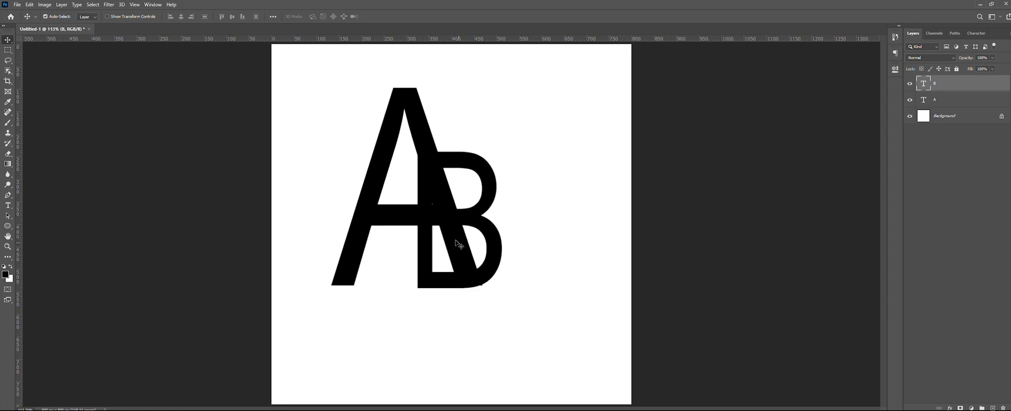
pyautogui.press('Up')
pyautogui.press('Up')
pyautogui.press('Up')
pyautogui.press('Up')
pyautogui.press('Up')
pyautogui.press('Up')
pyautogui.press('Up')
pyautogui.press('Up')
pyautogui.press('Up')
pyautogui.press('Up')
pyautogui.press('Up')
pyautogui.press('Up')
pyautogui.press('Up')
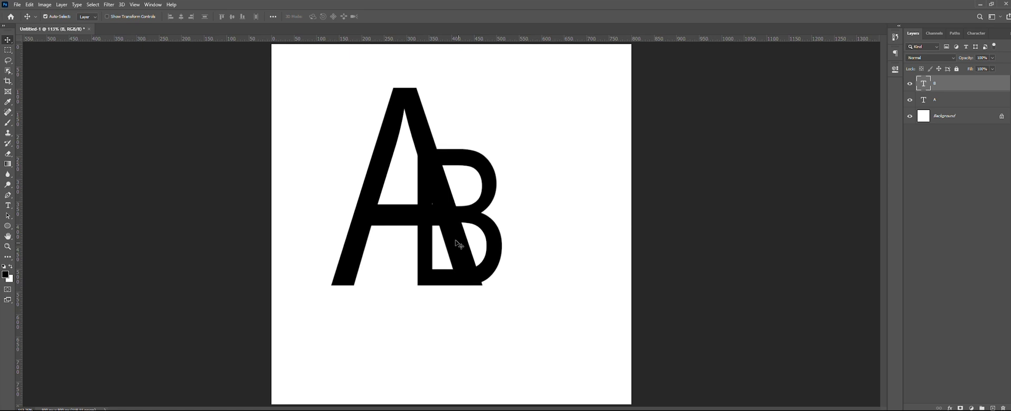
pyautogui.press('Left')
pyautogui.press('Left')
pyautogui.press('Left')
pyautogui.press('Left')
pyautogui.press('Left')
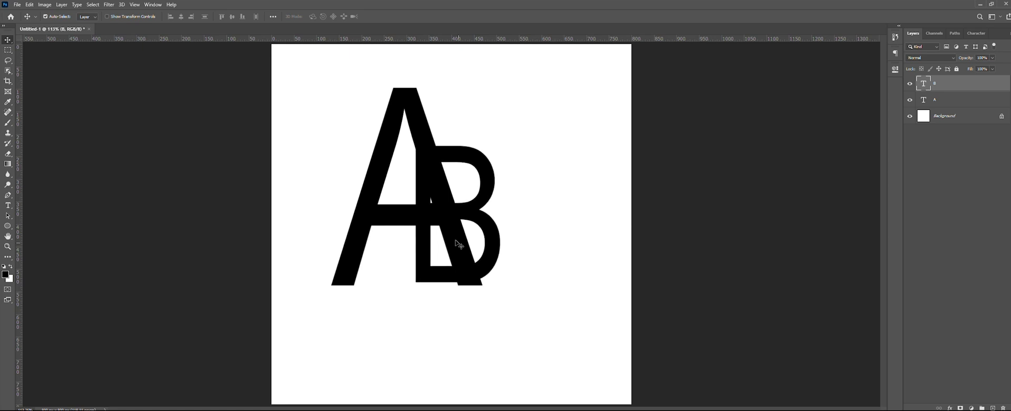
pyautogui.scroll(5, 458, 243)
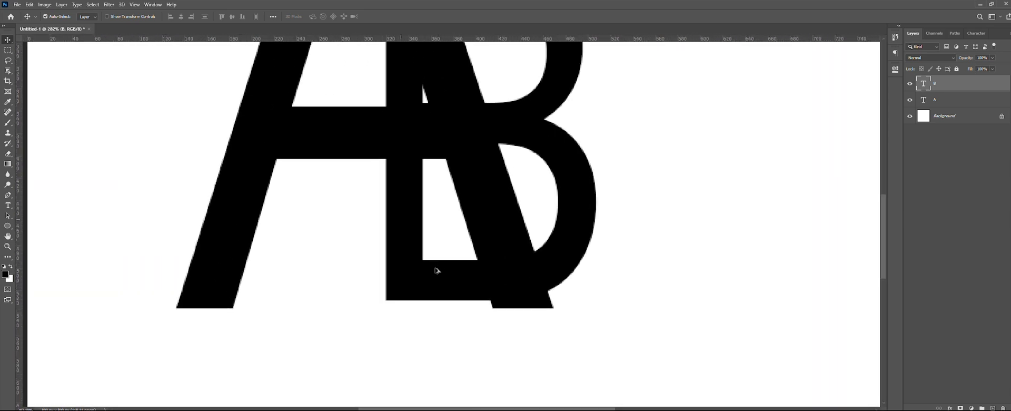
pyautogui.scroll(-6, 462, 282)
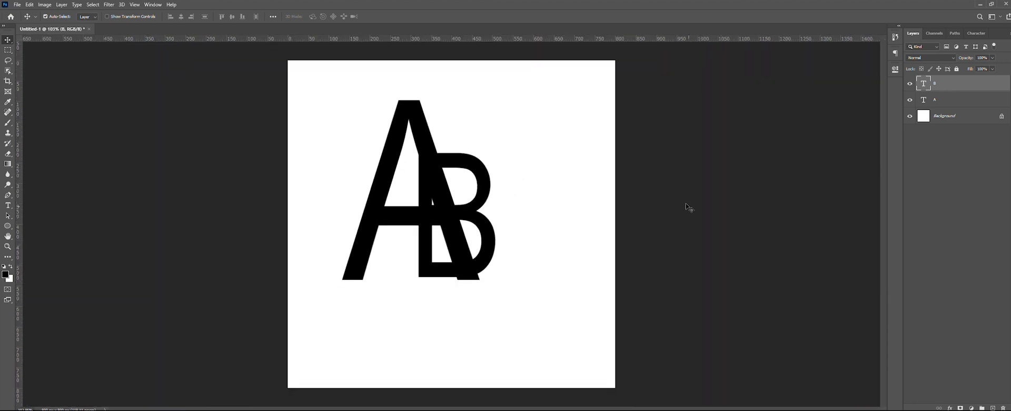
# - Rasterize the A and B text layers and place a horizontal guide just above the letters' bottom edges
pyautogui.keyDown('shift'); pyautogui.click(974, 99); pyautogui.keyUp('shift')
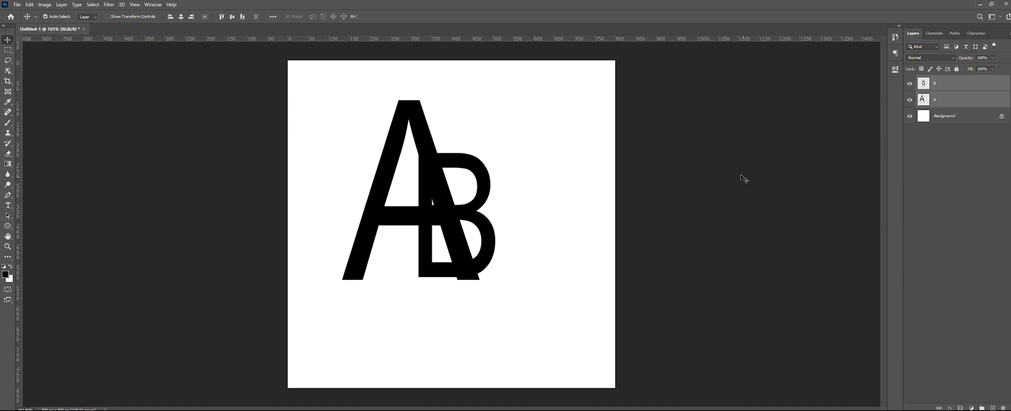
pyautogui.click(945, 102)
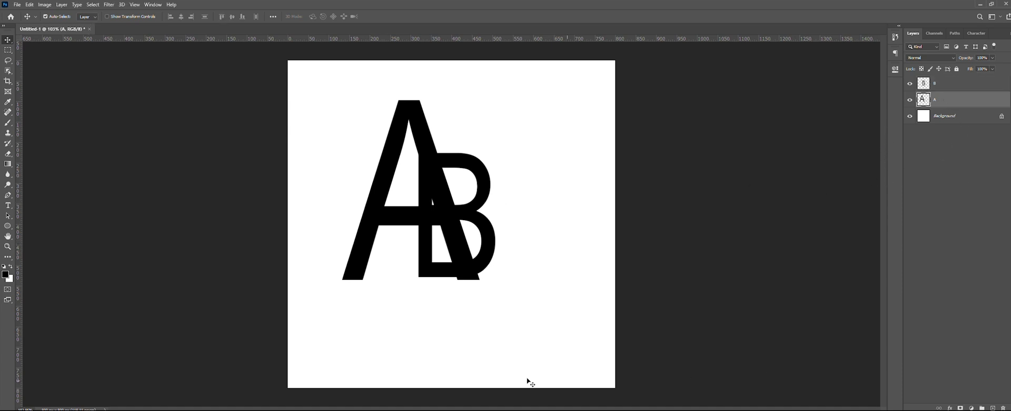
pyautogui.scroll(3, 389, 348)
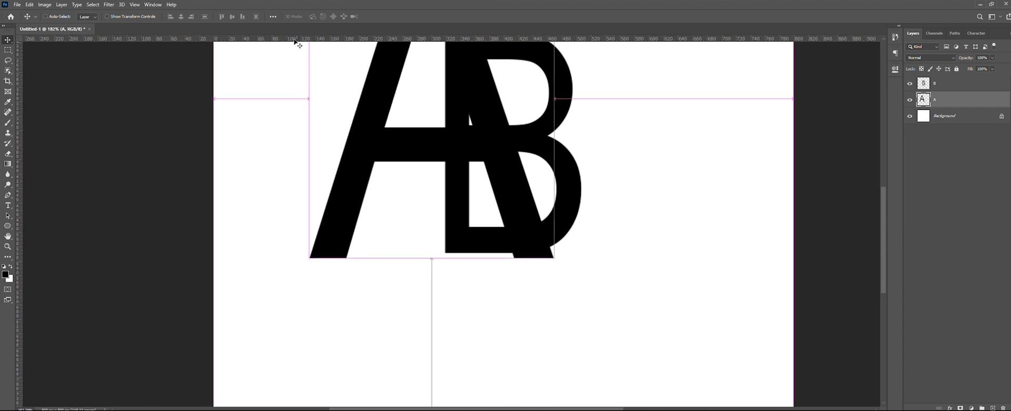
pyautogui.hscroll(2, 296, 40)
pyautogui.moveTo(370, 36); pyautogui.dragTo(472, 247)
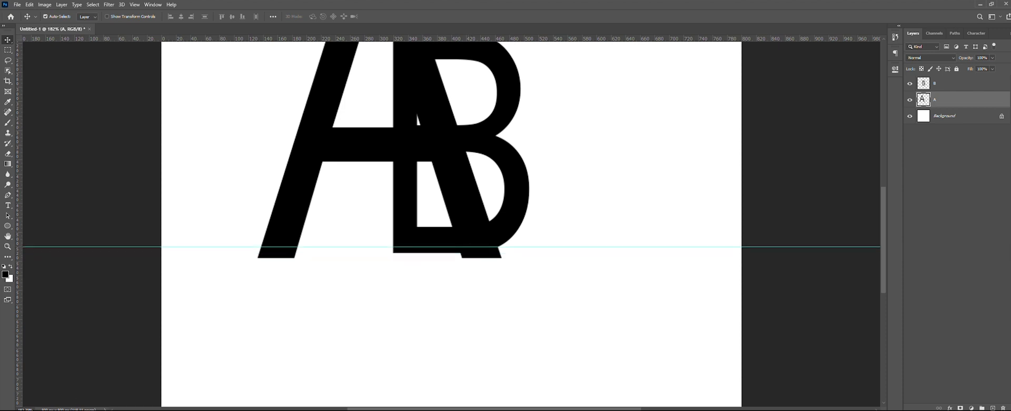
# - Draw a closed Pen path along the guide and around the letters' bottom edges, and convert it to a selection
pyautogui.press('p')
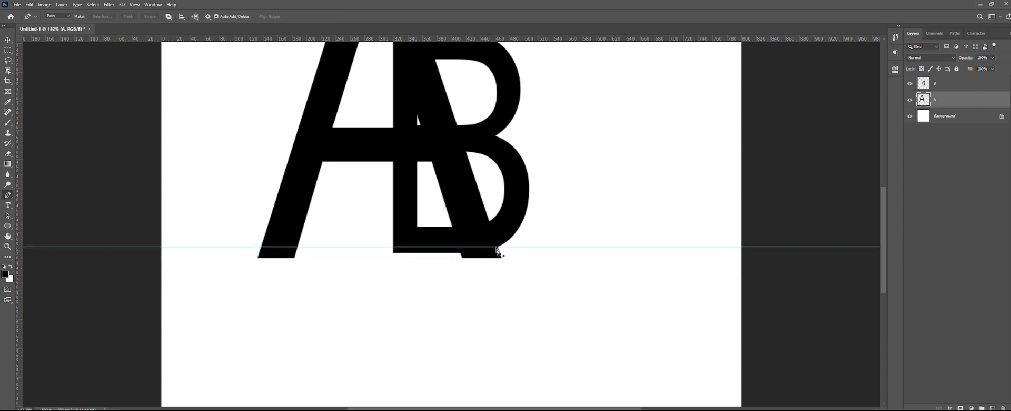
pyautogui.click(499, 247)
pyautogui.click(249, 247)
pyautogui.click(267, 281)
pyautogui.click(601, 339)
pyautogui.click(584, 285)
pyautogui.click(498, 247)
pyautogui.hotkey('ctrl', 'Return')
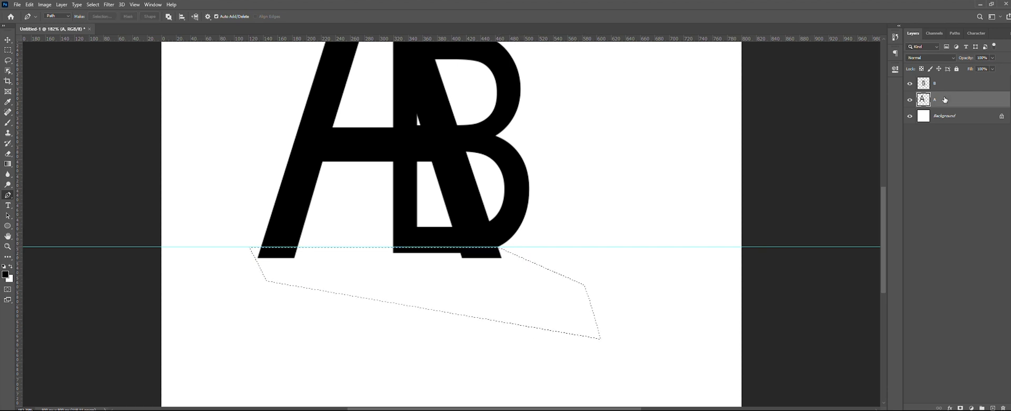
# - Erase the parts of the A's feet that extend below the guide, and deselect
pyautogui.press('b')
pyautogui.press('e')
pyautogui.moveTo(273, 255)
pyautogui.mouseDown()
pyautogui.moveTo(549, 261)
pyautogui.moveTo(46, 258)
pyautogui.mouseUp()
pyautogui.hotkey('ctrl', 'd')
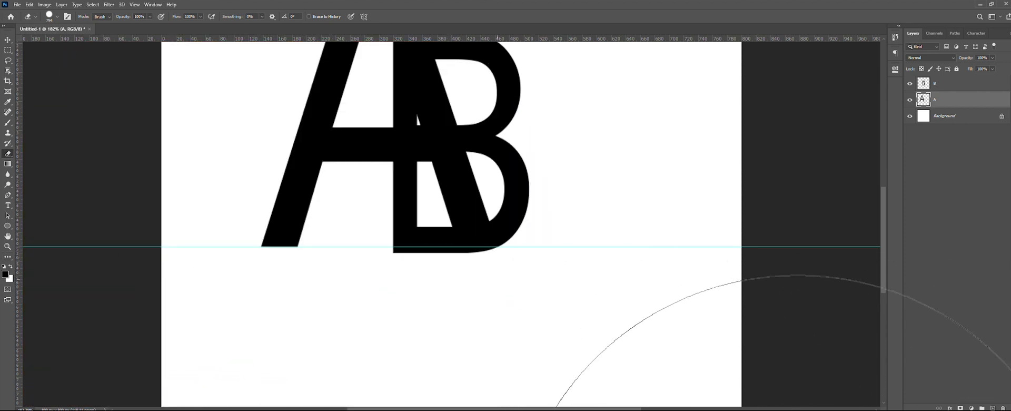
# - Restore the selection below the guide and erase the strip of the B's base inside it
pyautogui.click(940, 84)
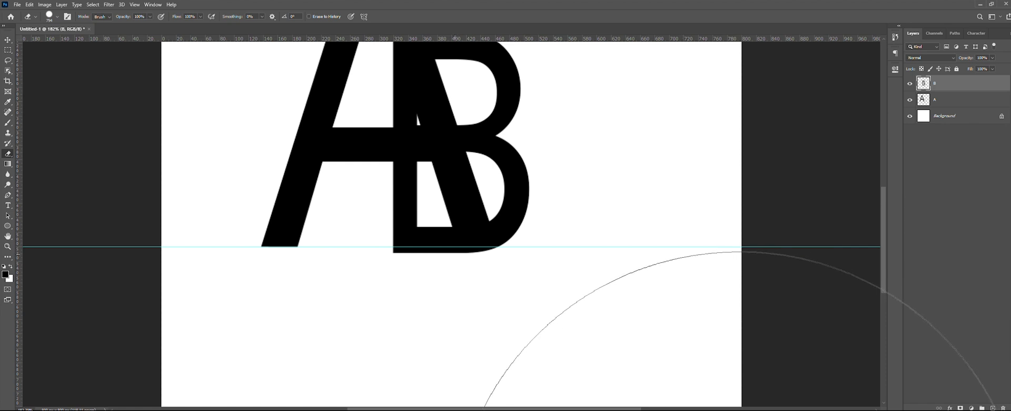
pyautogui.hotkey('ctrl', 'z')
pyautogui.hotkey('ctrl', 'z')
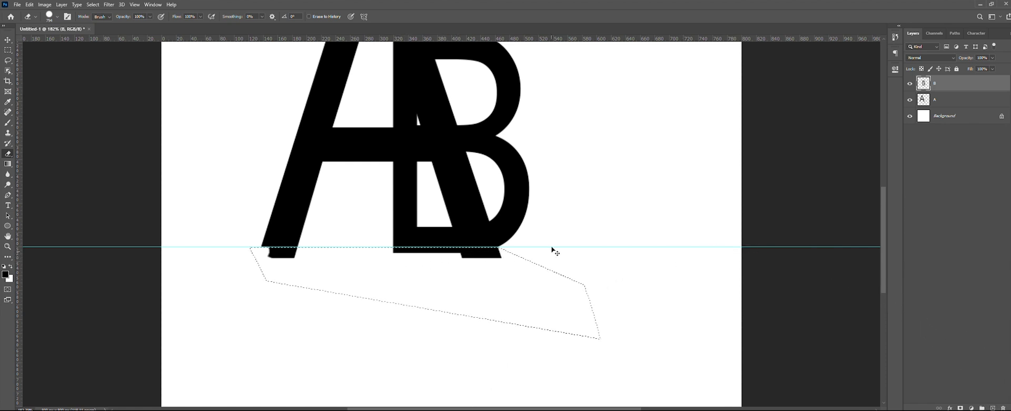
pyautogui.hotkey('ctrl', 'shift', 'z')
pyautogui.click(945, 96)
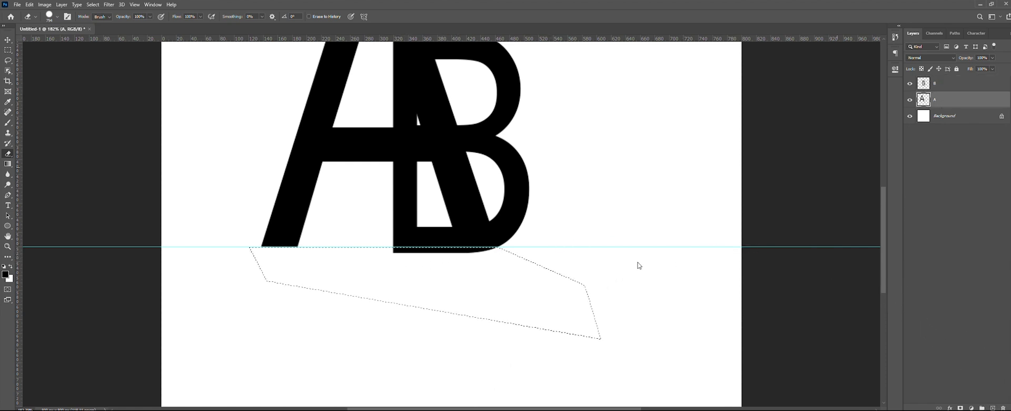
pyautogui.click(942, 84)
pyautogui.moveTo(549, 301); pyautogui.dragTo(371, 279)
pyautogui.moveTo(599, 371); pyautogui.dragTo(286, 372)
pyautogui.hotkey('ctrl', 'd')
# - Hide the guide to show the trimmed letters on the canvas
pyautogui.scroll(-3, 479, 309)
pyautogui.scroll(-5, 465, 253)
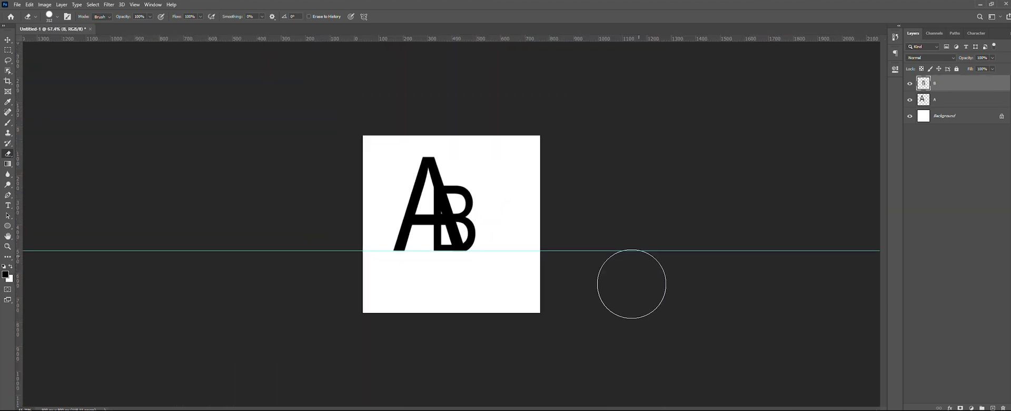
pyautogui.hotkey('ctrl', ';')
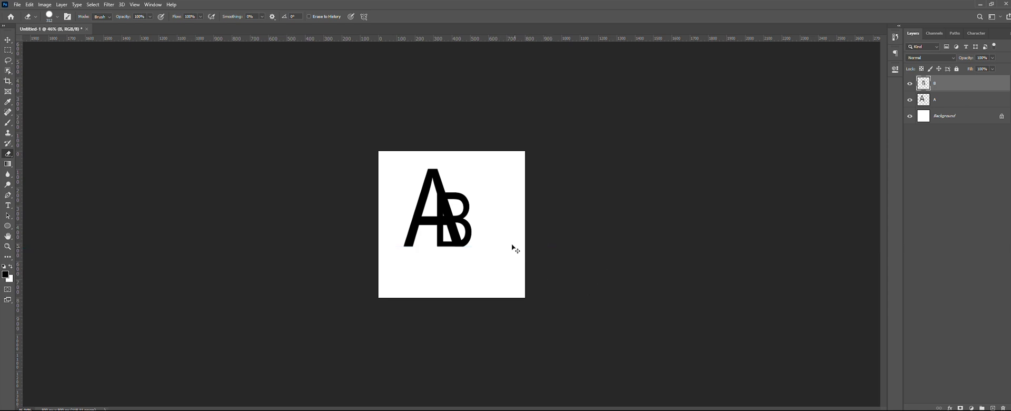
pyautogui.scroll(2, 474, 271)
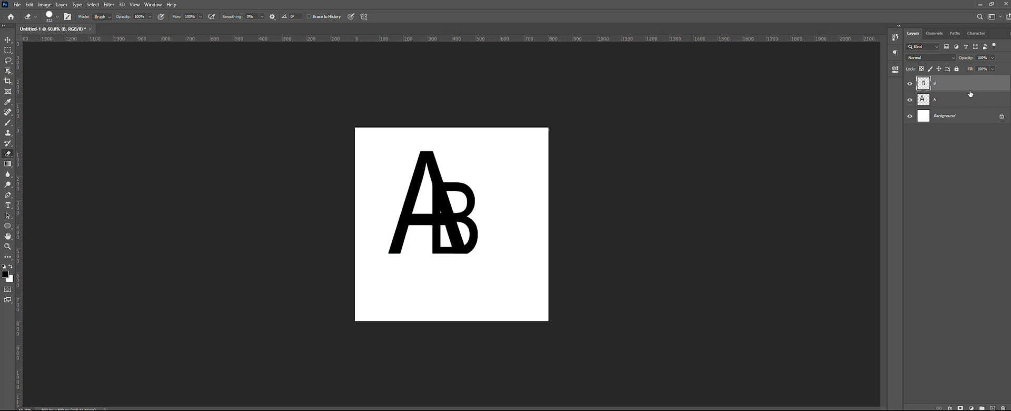
# - Move the B layer beneath the A layer and cut an expanded outline of the A out of the B
pyautogui.keyDown('ctrl'); pyautogui.click(923, 100); pyautogui.keyUp('ctrl')
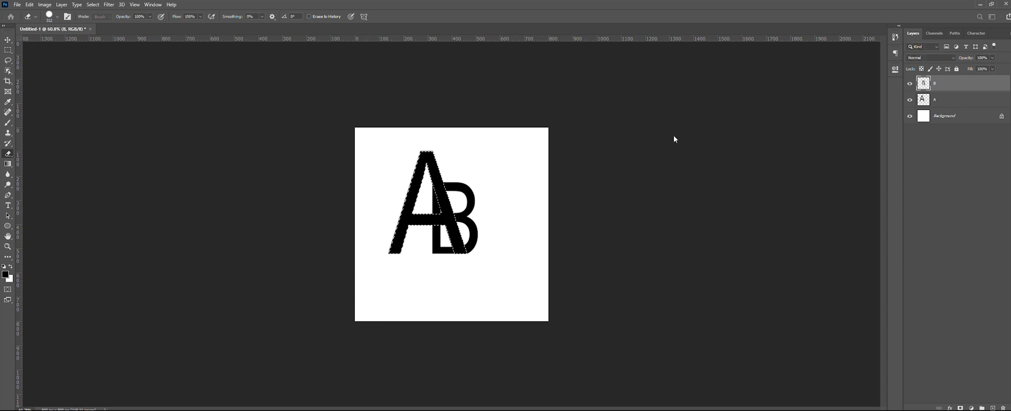
pyautogui.scroll(2, 466, 296)
pyautogui.press('v')
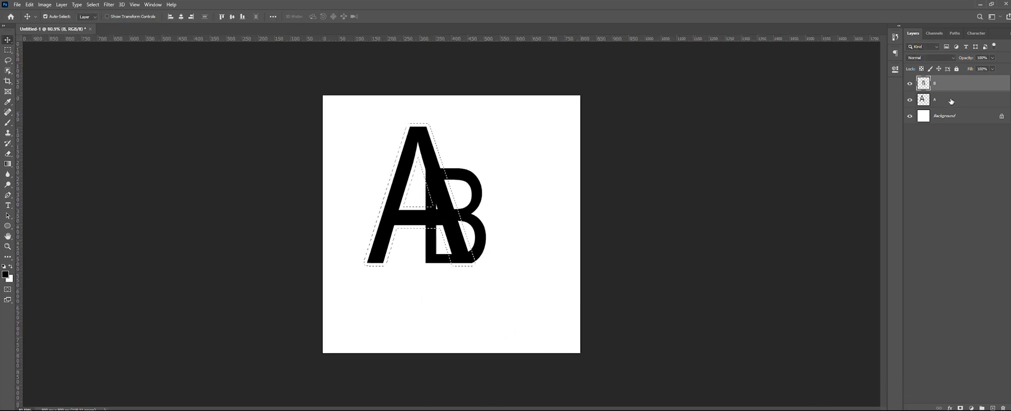
pyautogui.moveTo(952, 99); pyautogui.dragTo(953, 102)
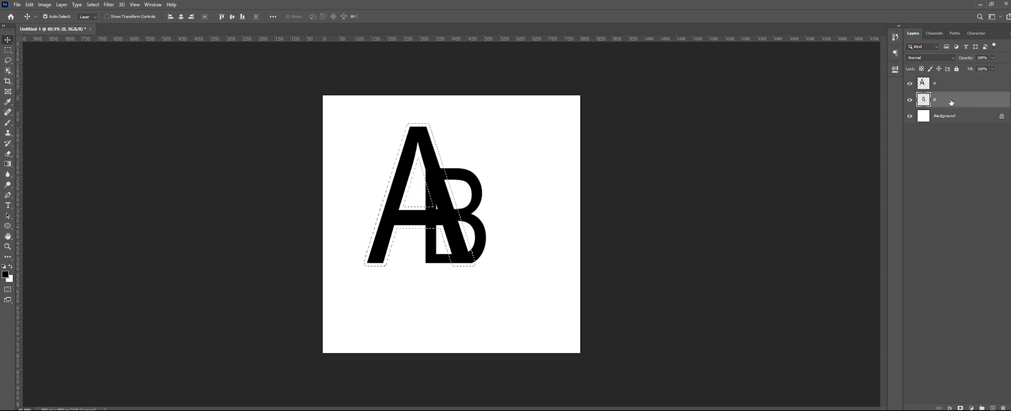
pyautogui.hotkey('ctrl', 'd')
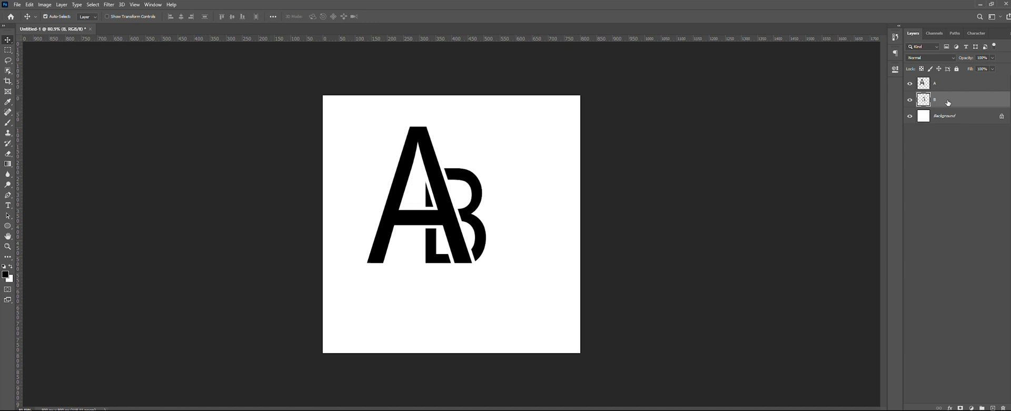
# - Merge the A and B layers into a single logo layer
pyautogui.scroll(-5, 441, 181)
pyautogui.scroll(-1, 484, 175)
pyautogui.scroll(5, 481, 176)
pyautogui.scroll(1, 471, 209)
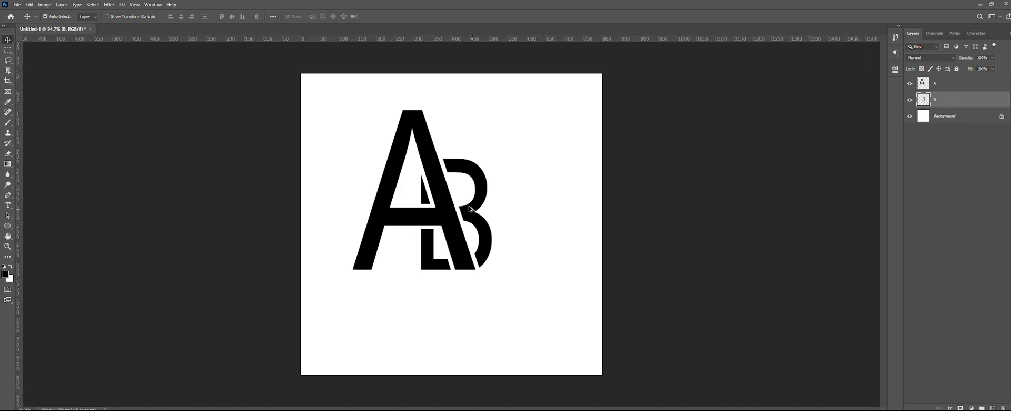
pyautogui.keyDown('ctrl'); pyautogui.click(952, 88); pyautogui.keyUp('ctrl')
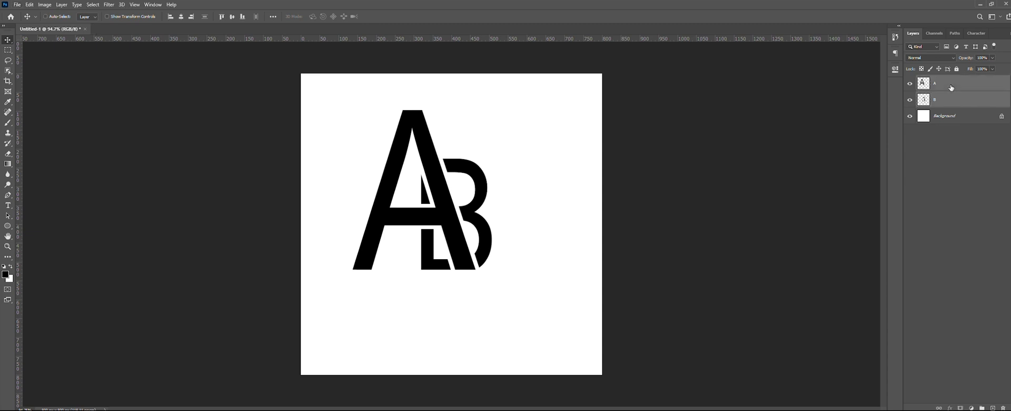
pyautogui.hotkey('ctrl', 'e')
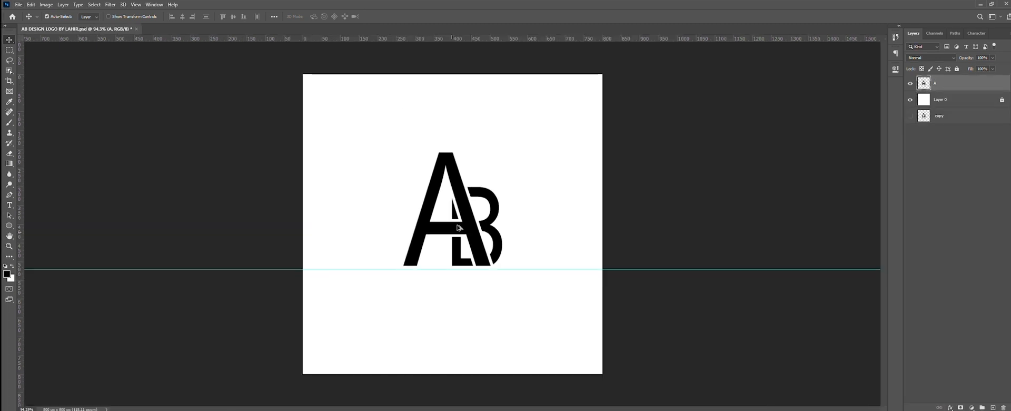
# - Align the merged AB logo to the vertical centre of the canvas
pyautogui.hotkey('ctrl', 'a')
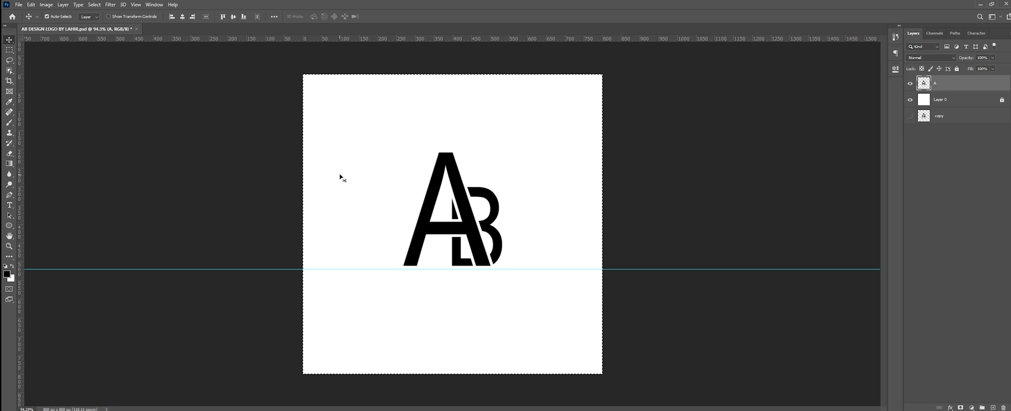
pyautogui.click(233, 16)
pyautogui.hotkey('ctrl', 'd')
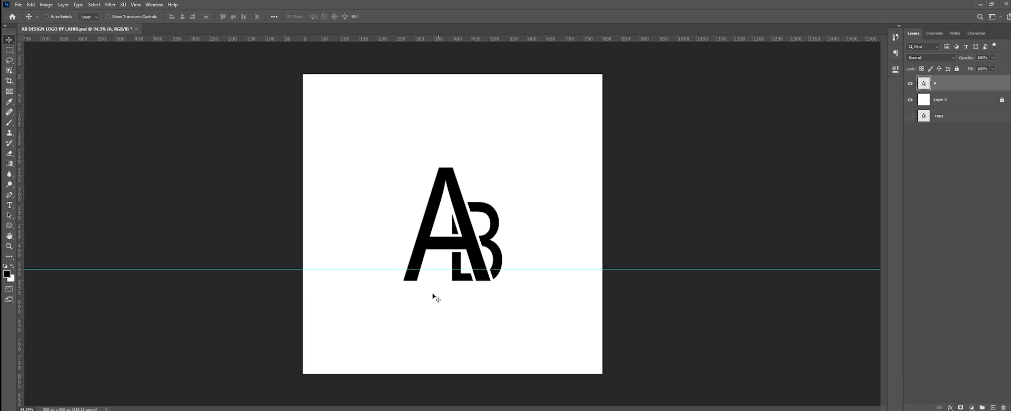
# - Move the AB logo up so its base rests on the horizontal guide
pyautogui.hotkey('ctrl', 'a')
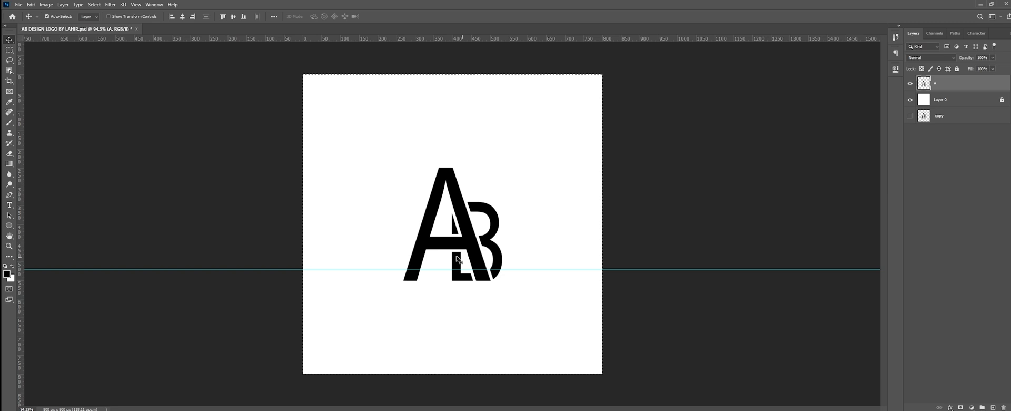
pyautogui.hotkey('ctrl', 'd')
pyautogui.moveTo(457, 257); pyautogui.dragTo(460, 245)
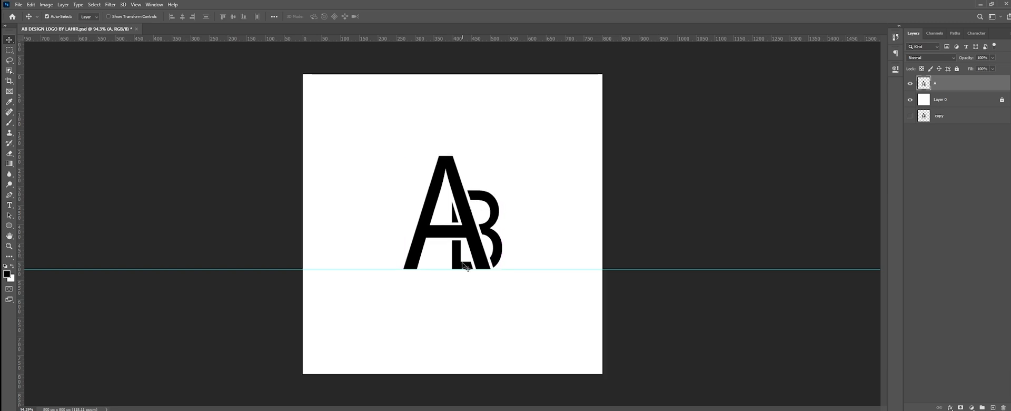
pyautogui.scroll(3, 456, 211)
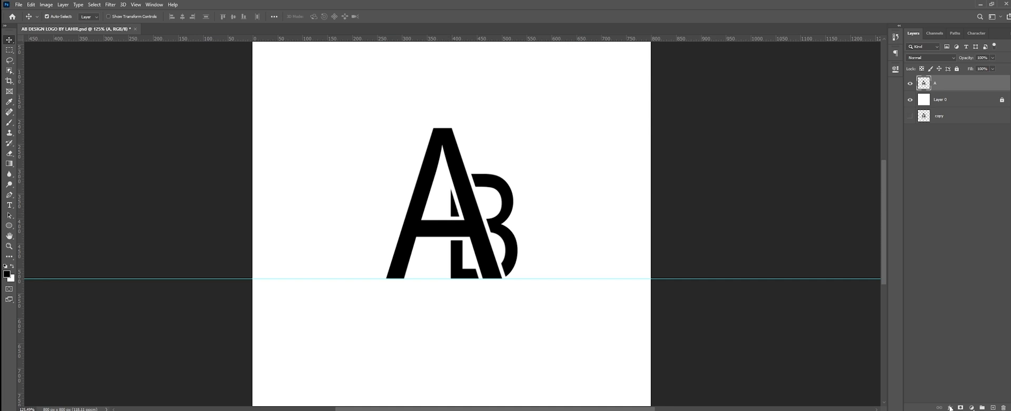
# - Apply a Bevel & Emboss layer effect to the merged AB logo layer
pyautogui.rightClick(943, 88)
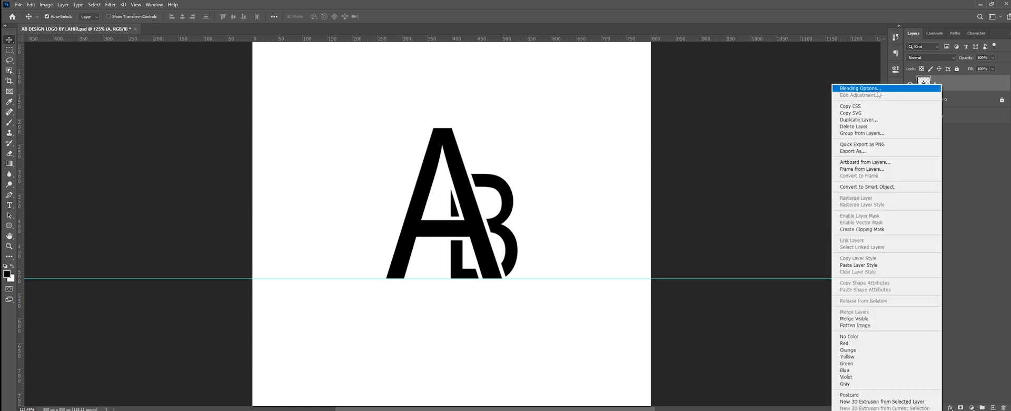
pyautogui.click(877, 90)
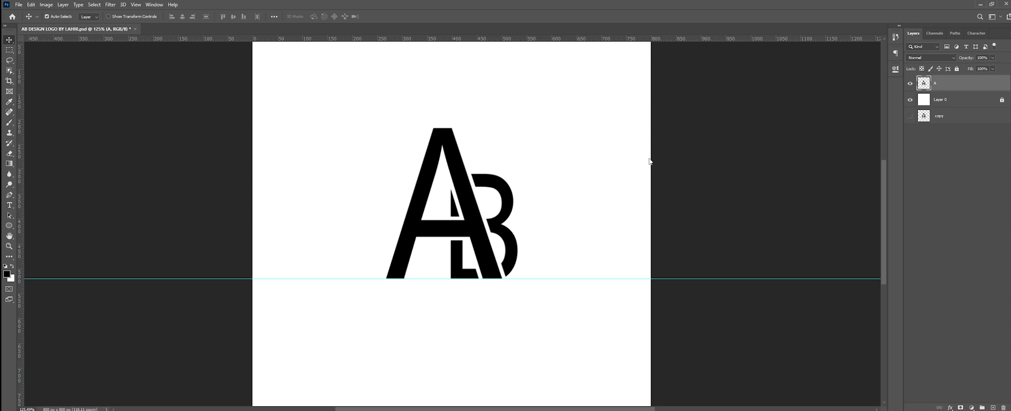
pyautogui.scroll(3, 470, 210)
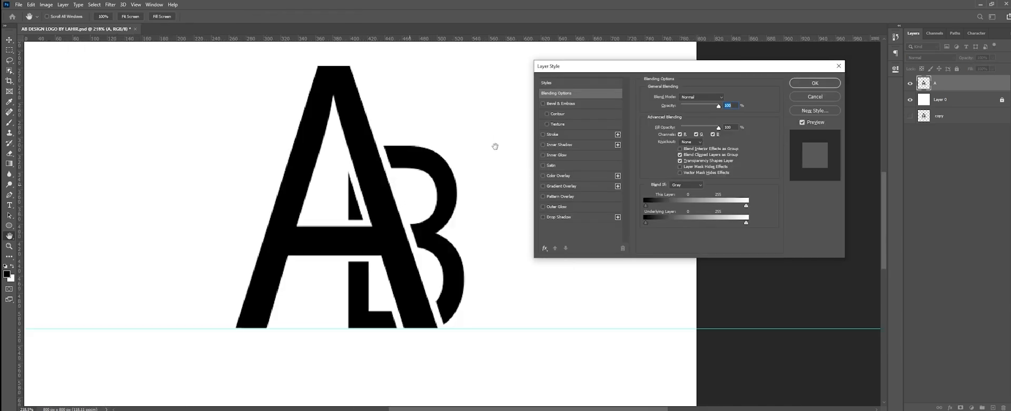
pyautogui.click(543, 103)
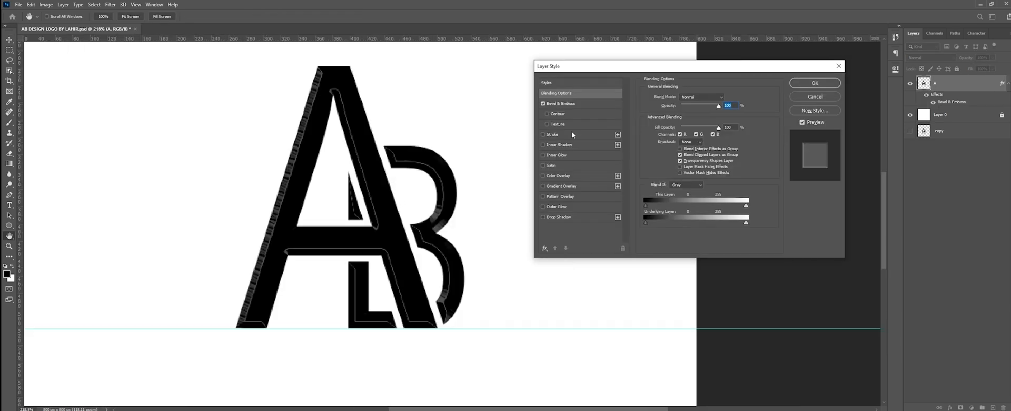
pyautogui.click(596, 106)
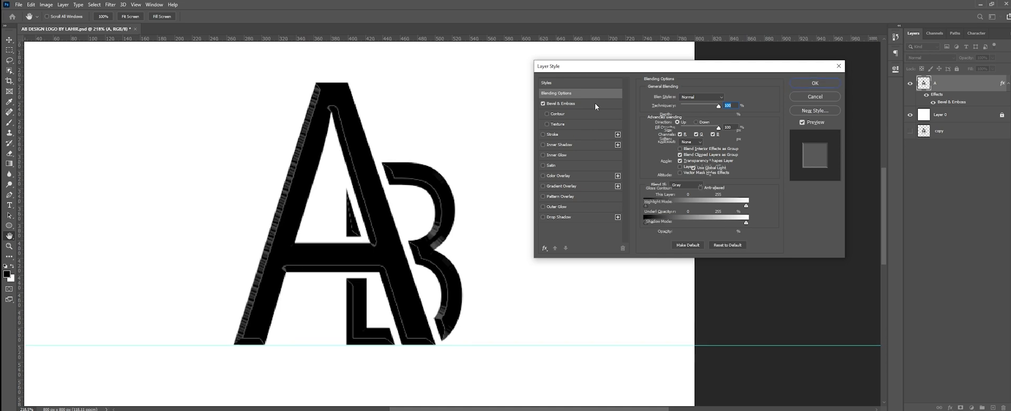
pyautogui.press('Return')
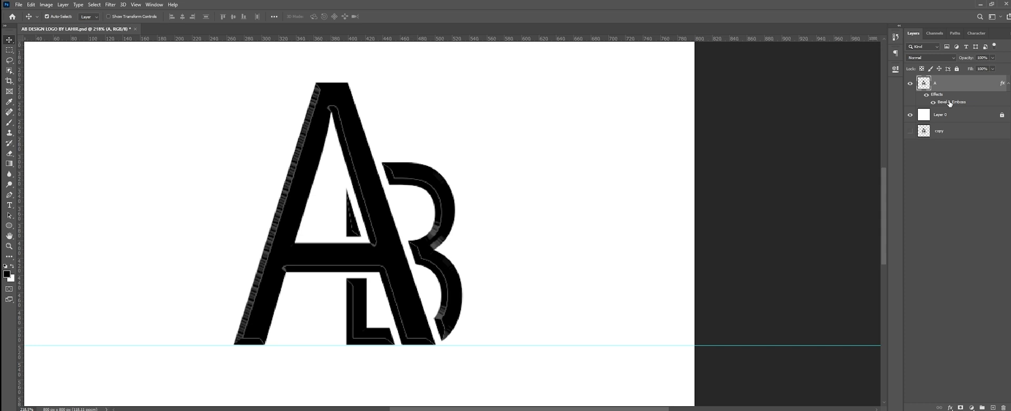
pyautogui.doubleClick(951, 103)
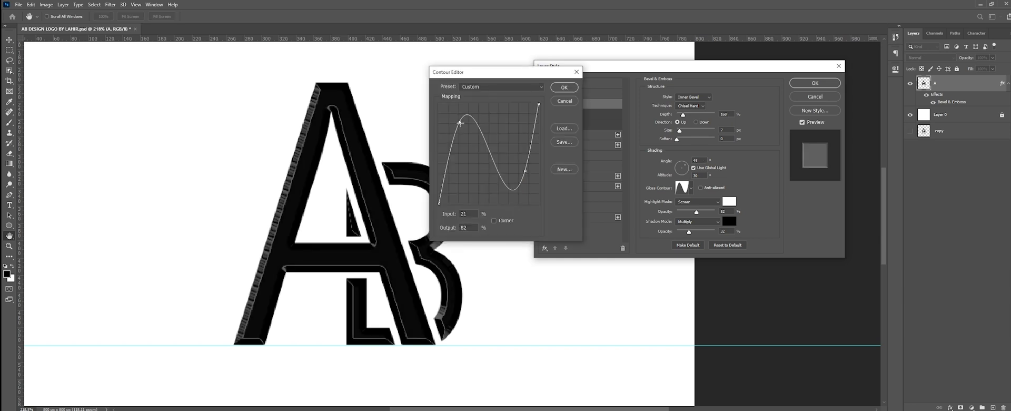
pyautogui.moveTo(459, 123); pyautogui.dragTo(461, 127)
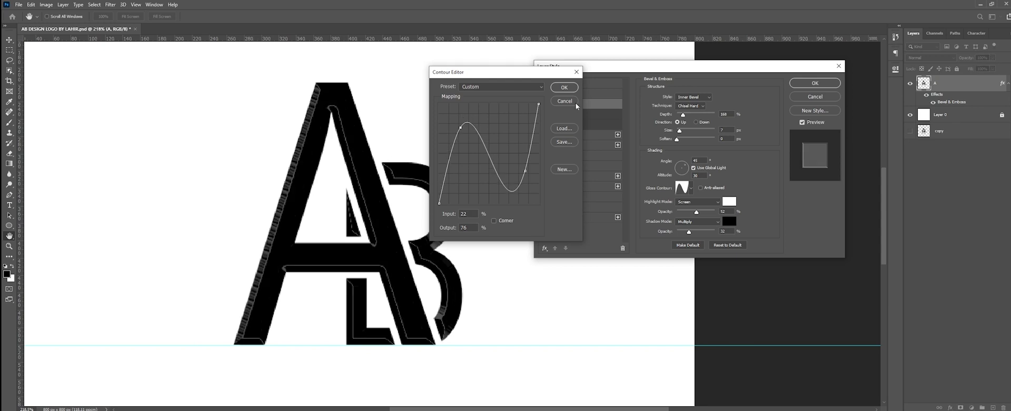
pyautogui.click(575, 102)
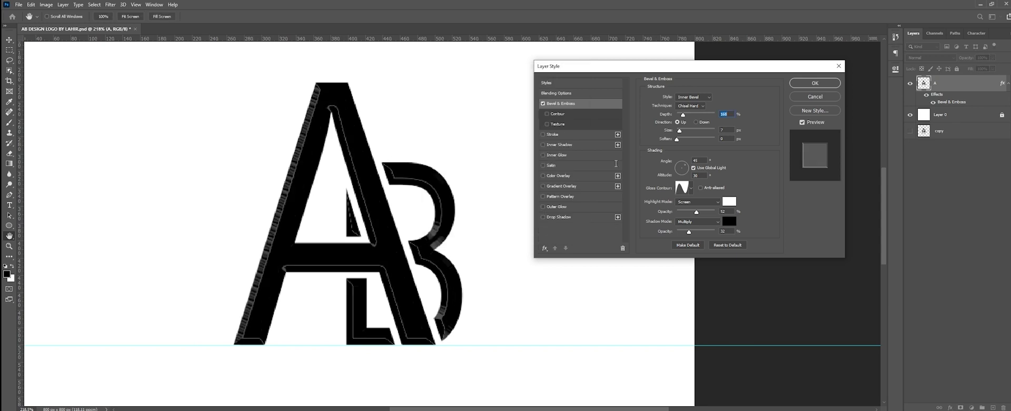
# - Add a Drop Shadow effect to the AB logo layer with #1f1f1f as the shadow colour
pyautogui.click(543, 217)
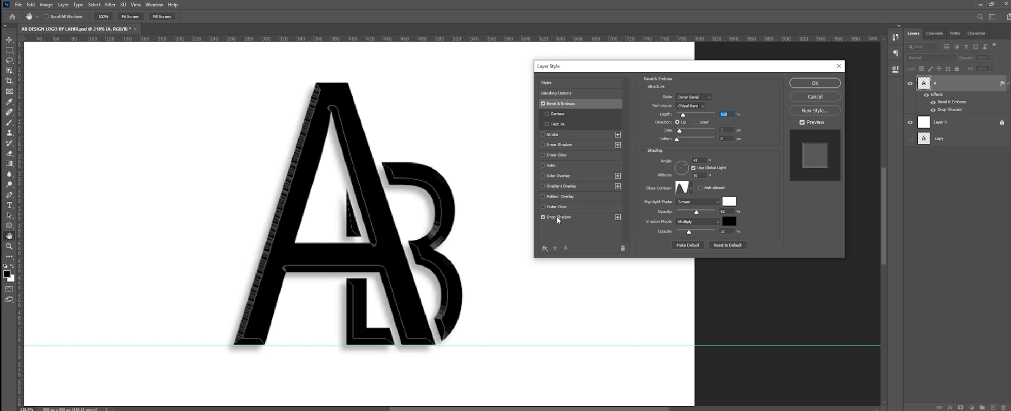
pyautogui.click(557, 218)
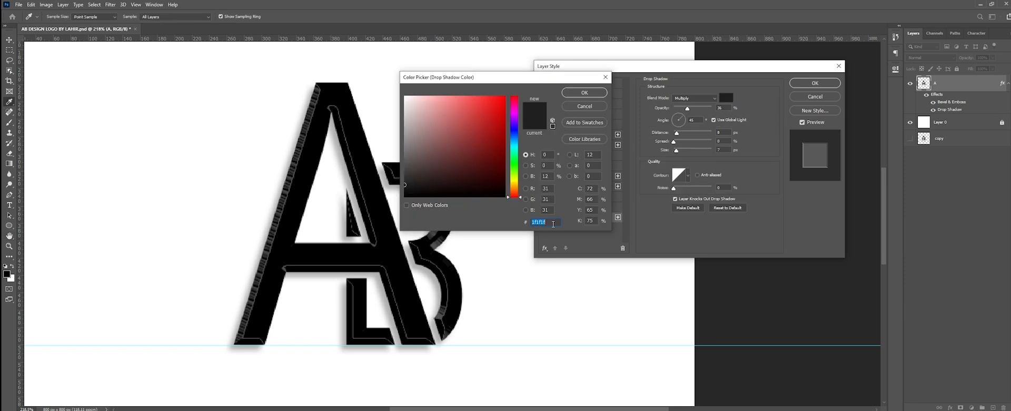
pyautogui.press('Return')
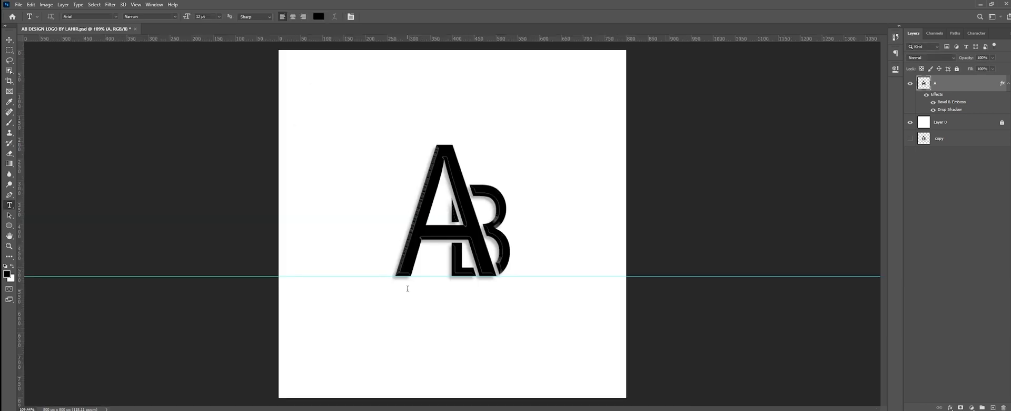
# - Add the text "AB DESIGN" just beneath the AB logo
pyautogui.click(407, 288)
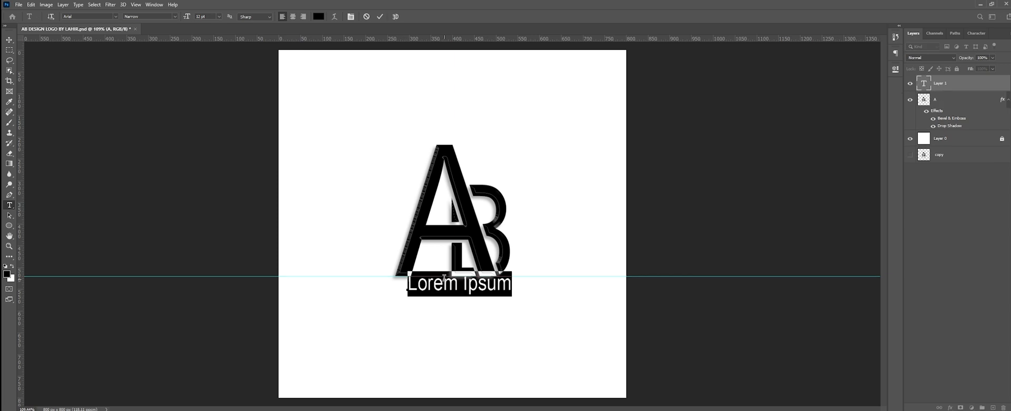
pyautogui.press('super+v')
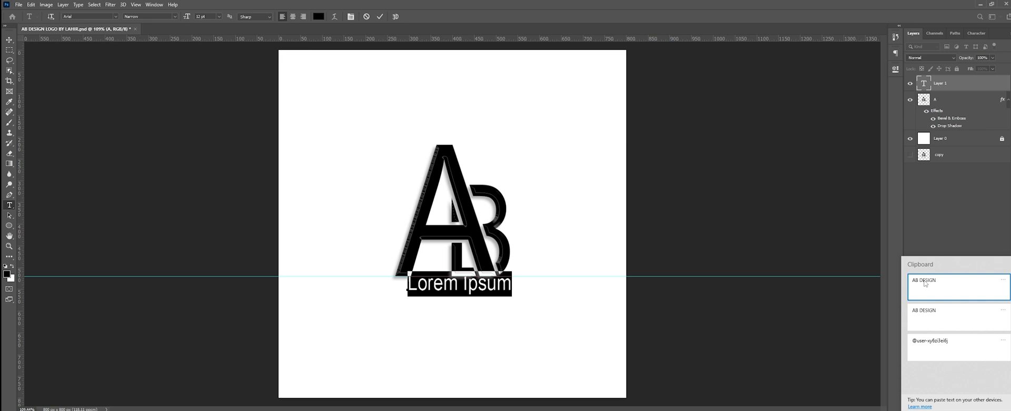
pyautogui.click(926, 284)
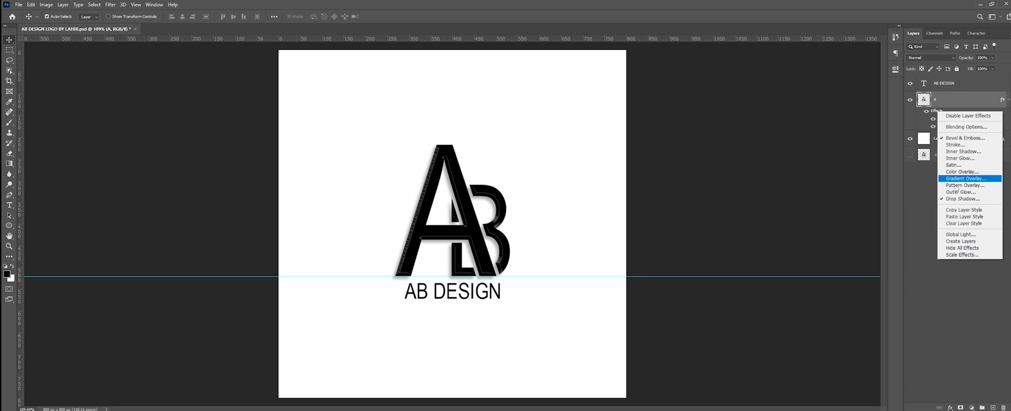
# - Copy the AB logo's layer style onto the AB DESIGN text layer
pyautogui.rightClick(948, 82)
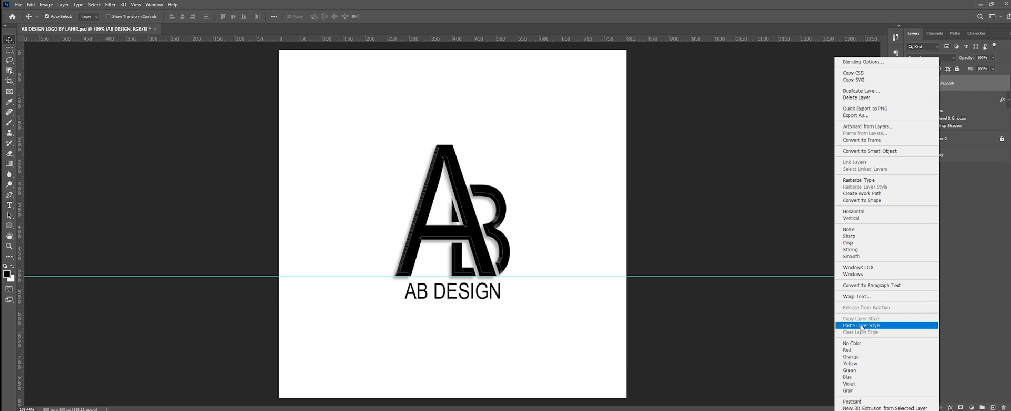
pyautogui.click(862, 327)
pyautogui.scroll(-2, 753, 188)
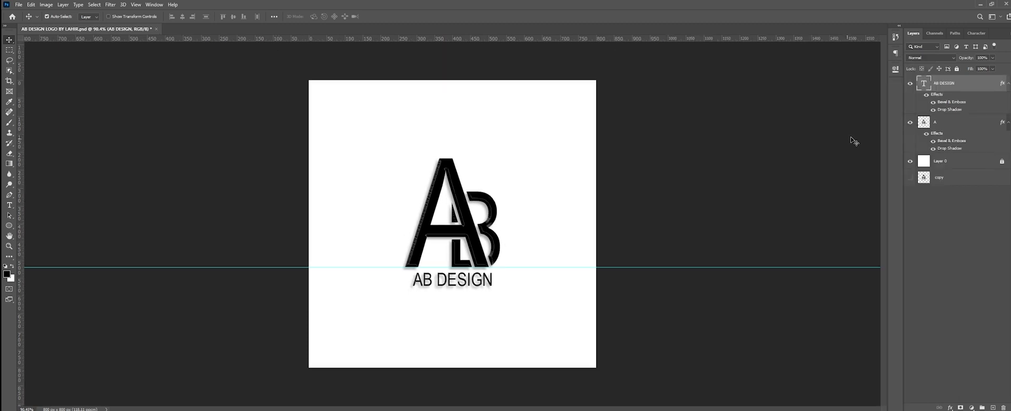
# - Hide the guides and duplicate the AB DESIGN text layer together with the AB logo layer
pyautogui.hotkey('ctrl', ';')
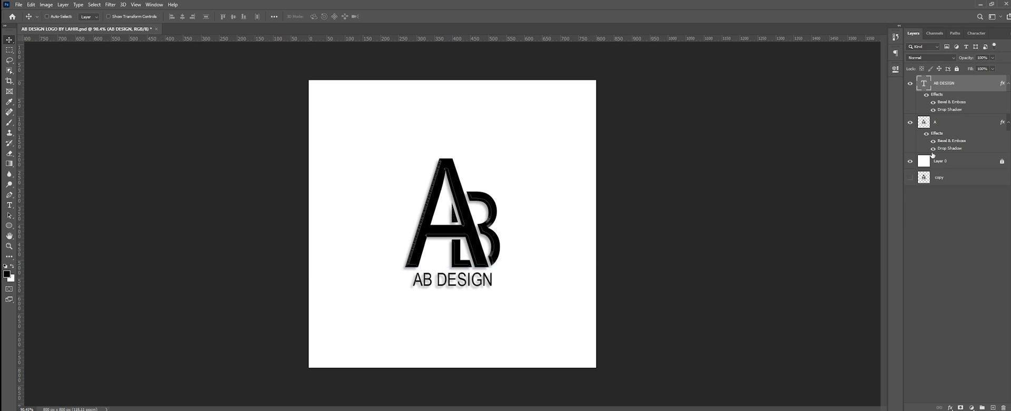
pyautogui.keyDown('ctrl'); pyautogui.click(932, 154); pyautogui.keyUp('ctrl')
pyautogui.hotkey('ctrl', 'j')
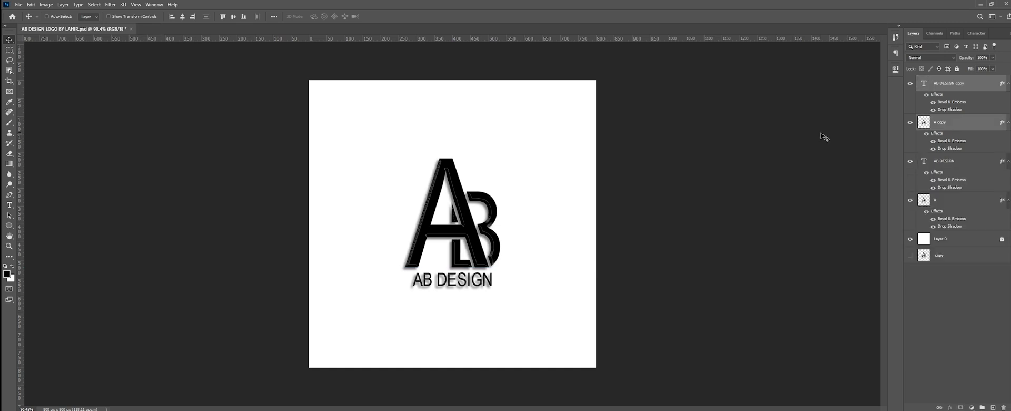